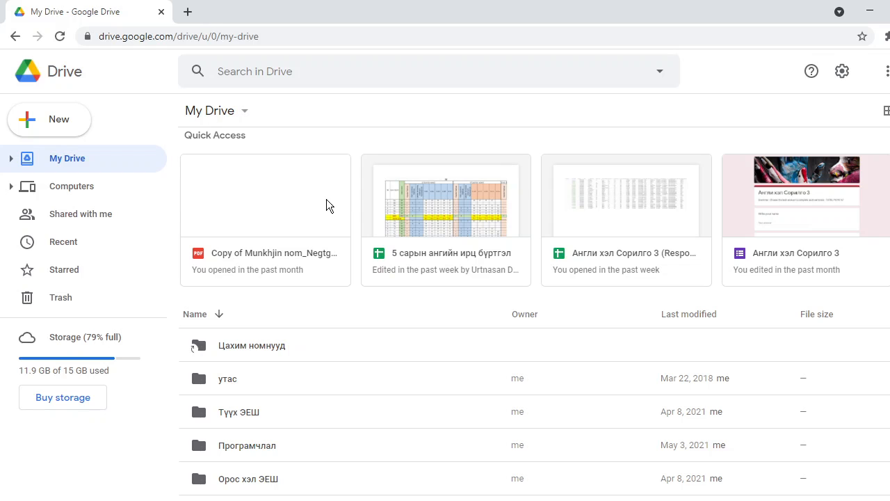
Open the 2019 folder inside the Орос хэл ЭЕШ-ын материал folder among the items shared with me.
left_click(112, 219)
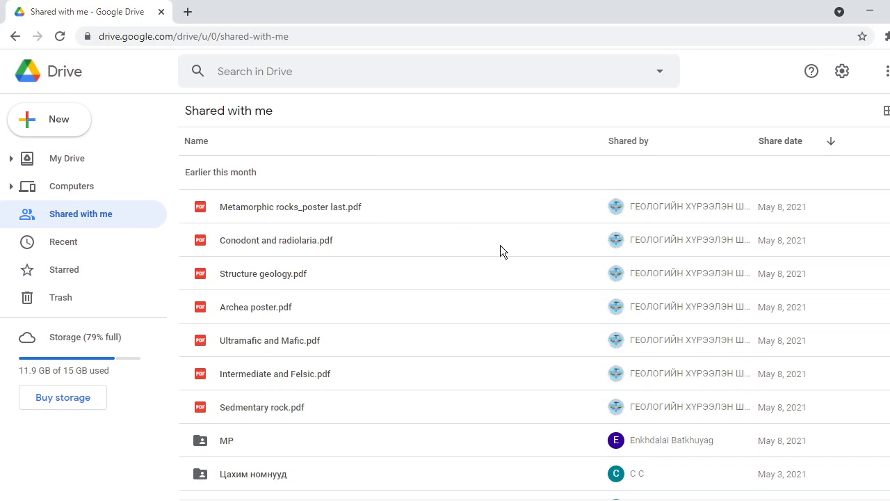
left_click(110, 166)
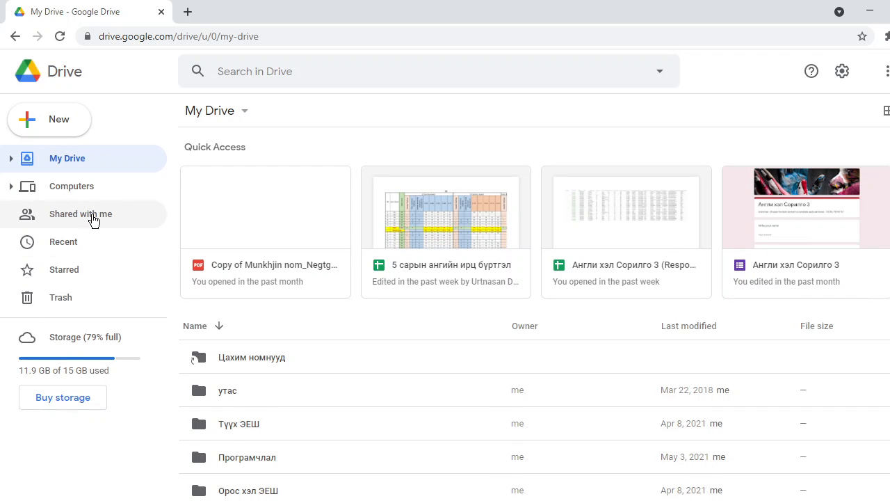
left_click(92, 216)
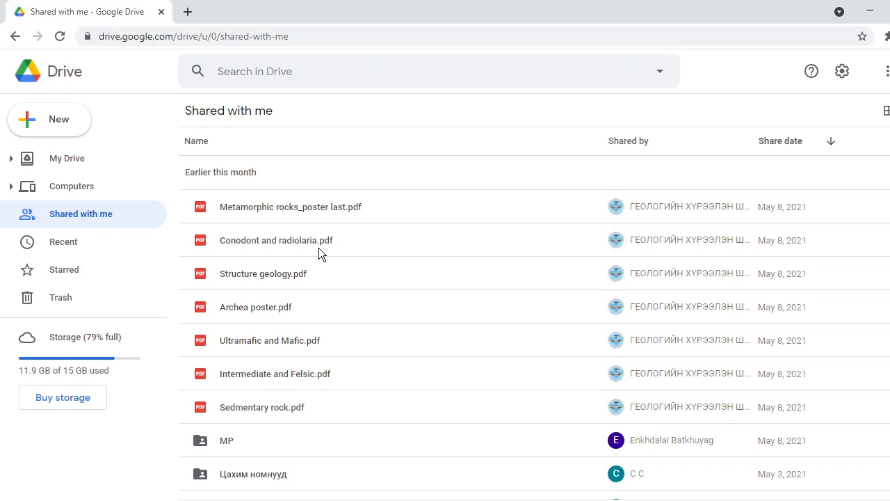
scroll(395, 226, "down", 10)
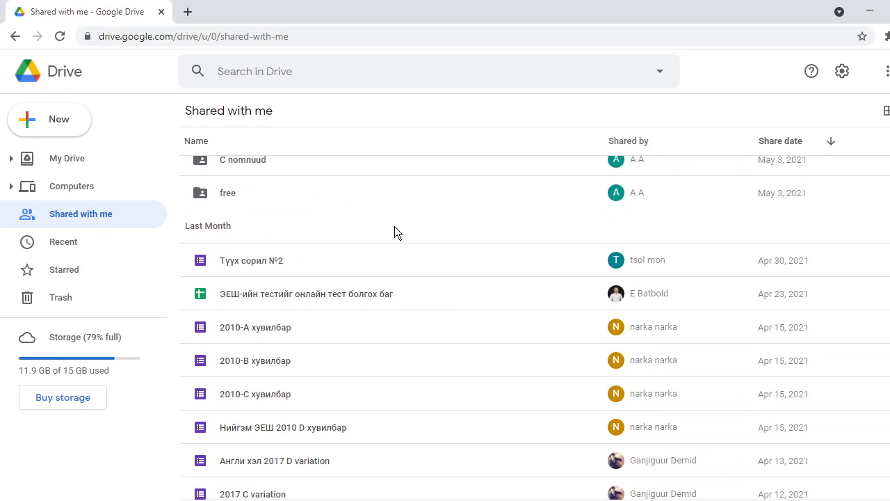
scroll(394, 233, "down", 15)
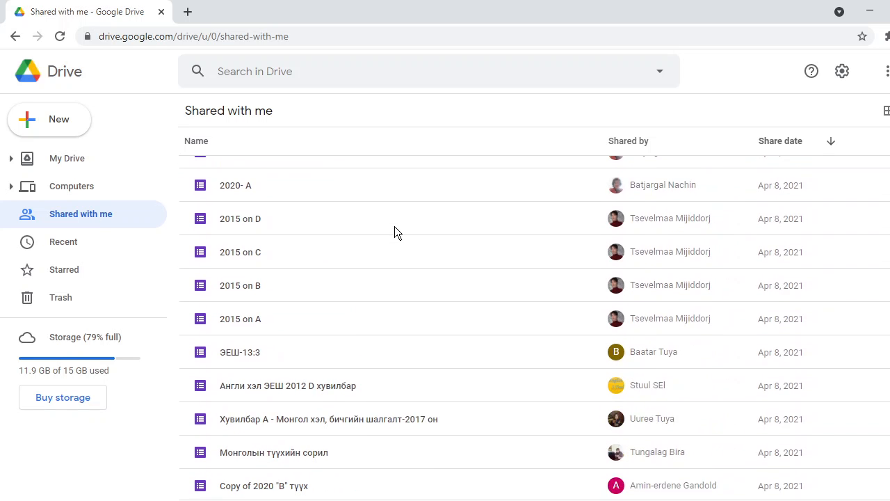
scroll(394, 230, "down", 5)
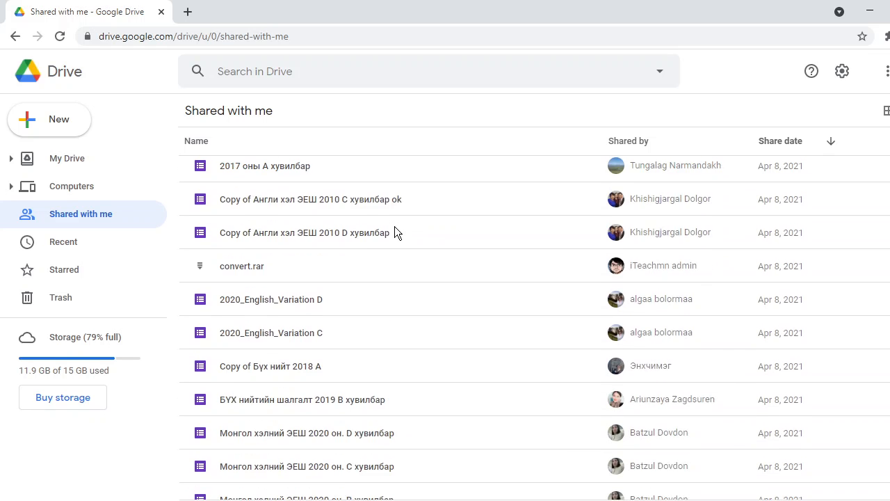
scroll(394, 232, "down", 7)
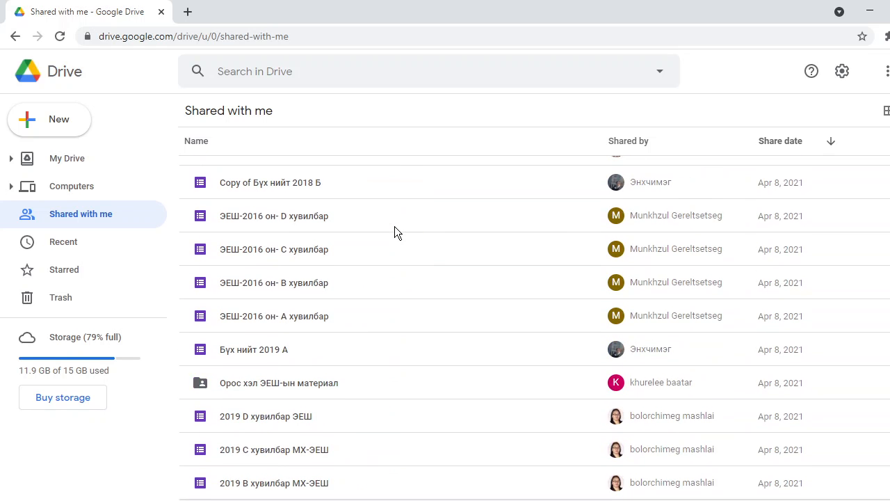
scroll(395, 230, "down", 1)
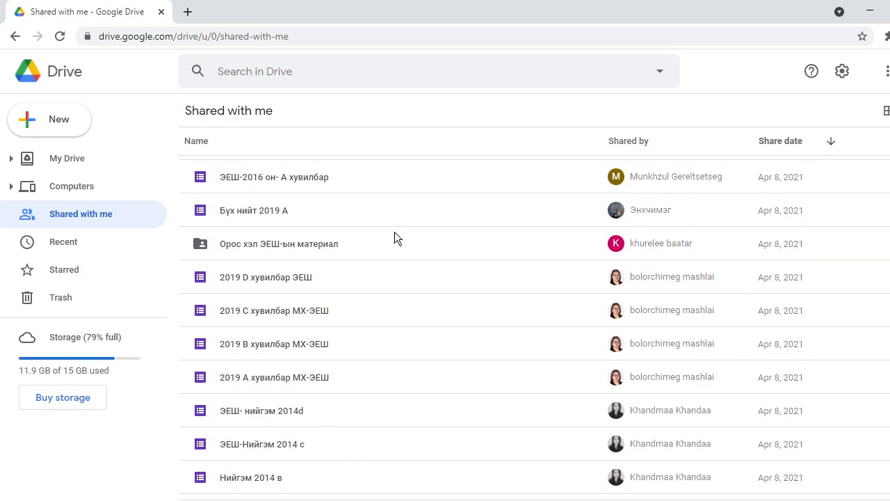
double_click(270, 247)
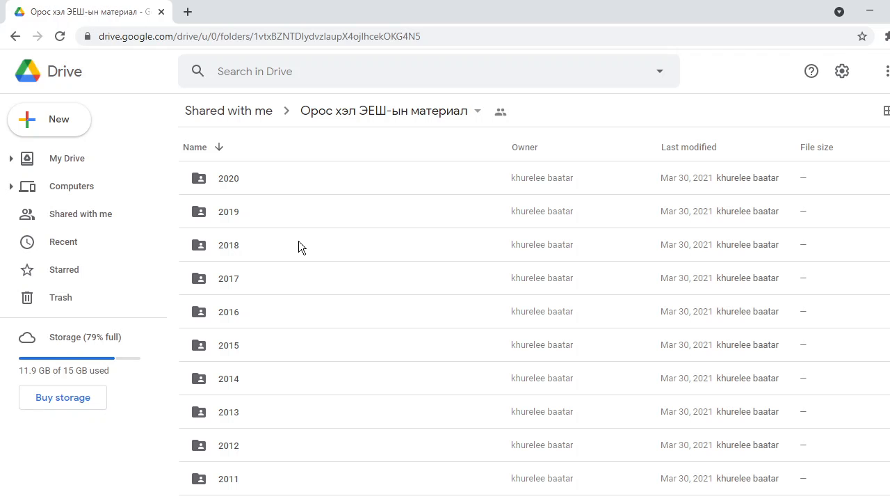
double_click(233, 213)
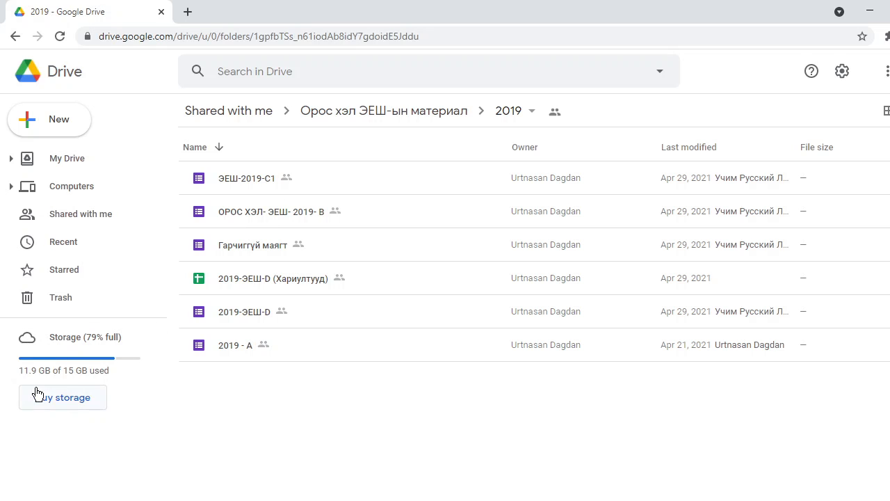
left_click(371, 220)
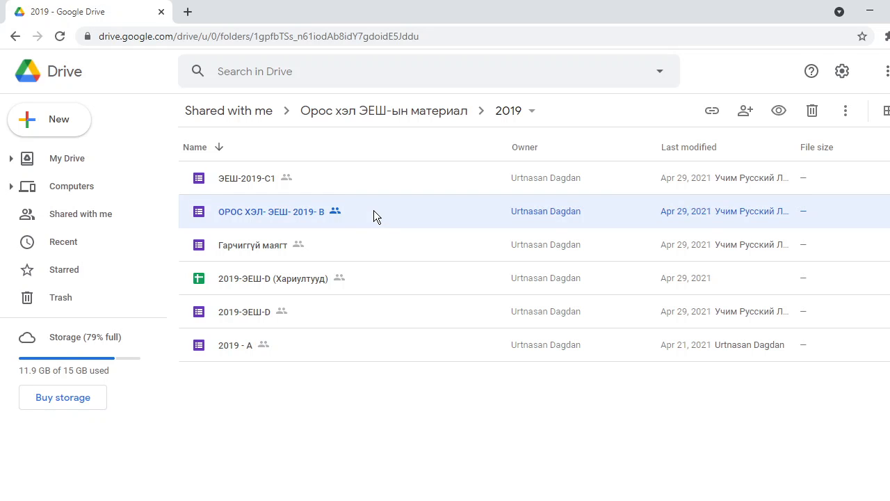
left_click(364, 183)
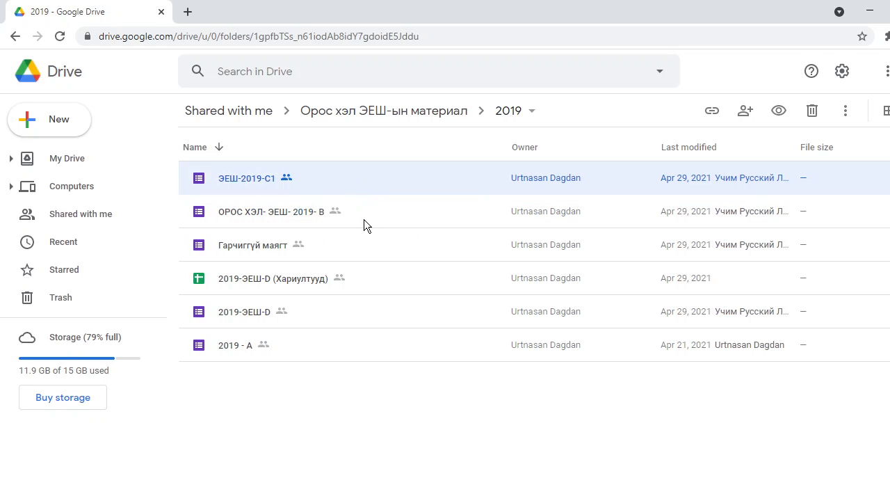
left_click(364, 219)
left_click(363, 192)
left_click(287, 417)
left_click(246, 182)
left_click(375, 211)
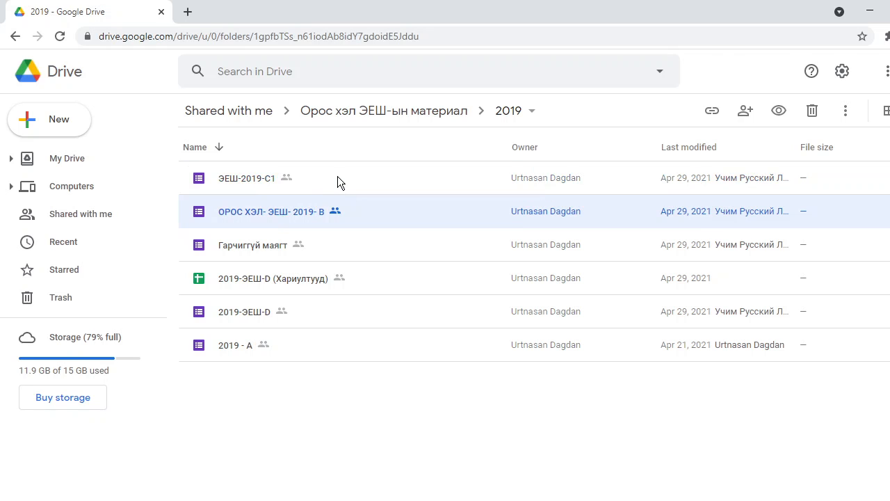
Make copies of the forms ЭЕШ-2019-C1, ОРОС ХЭЛ- ЭЕШ- 2019- В, 2019-ЭЕШ-D and 2019 - А together.
left_click(324, 181)
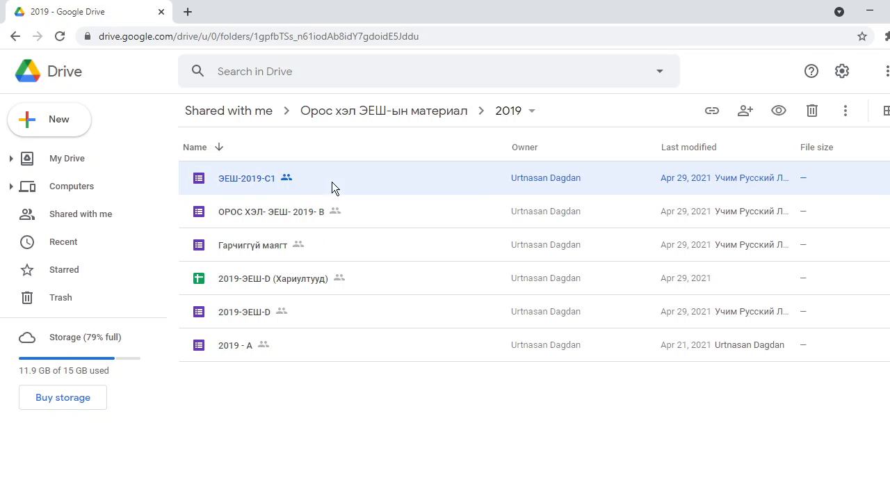
left_click(357, 216, "ctrl")
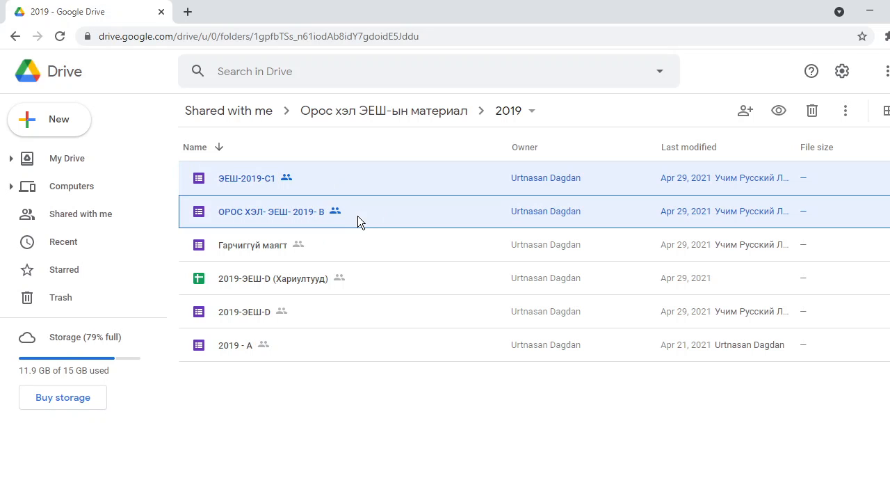
left_click(252, 313, "ctrl")
left_click(237, 348, "ctrl")
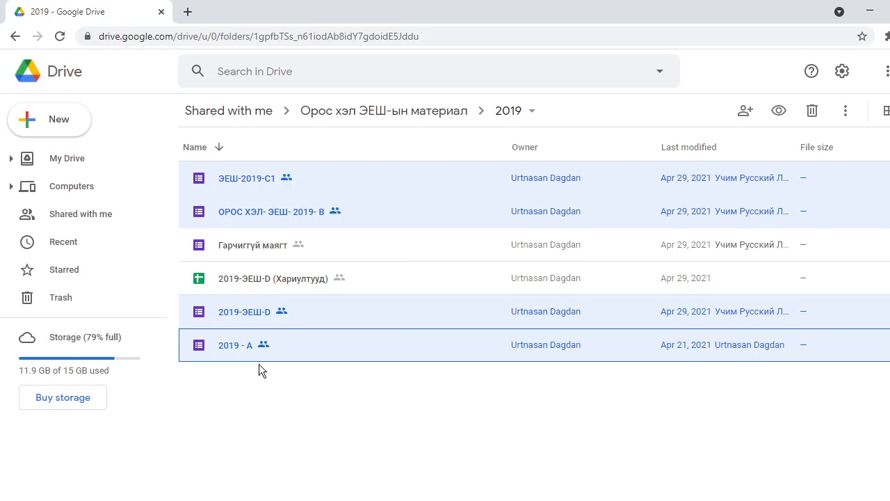
right_click(327, 348)
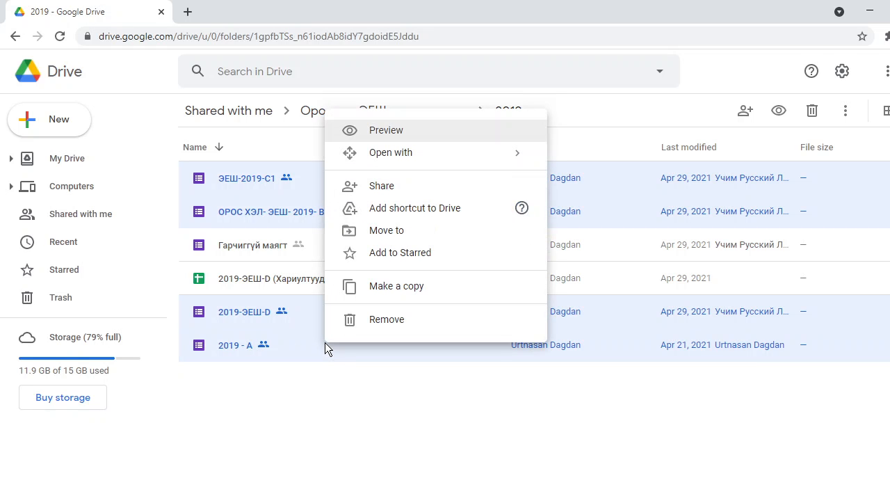
left_click(390, 291)
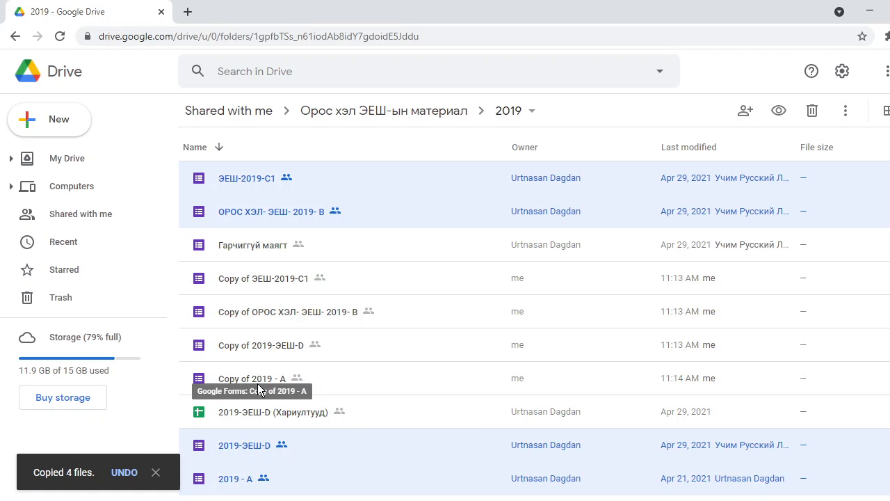
left_click(388, 380)
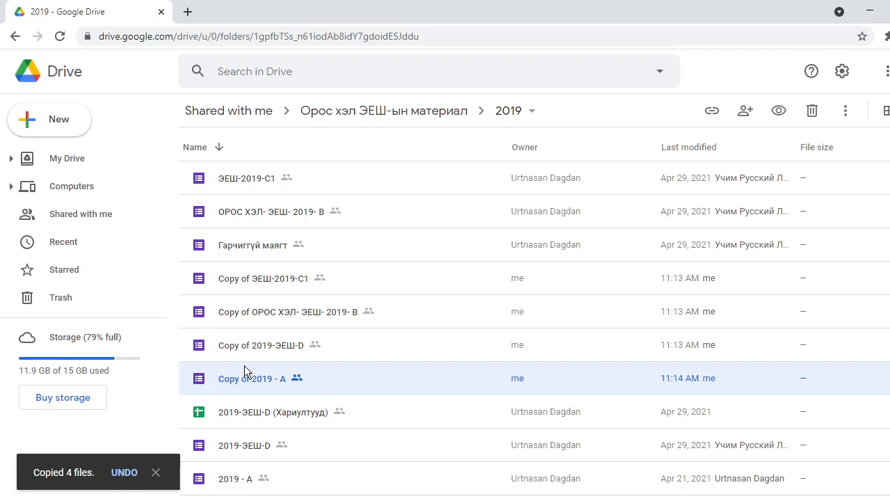
left_click(275, 348)
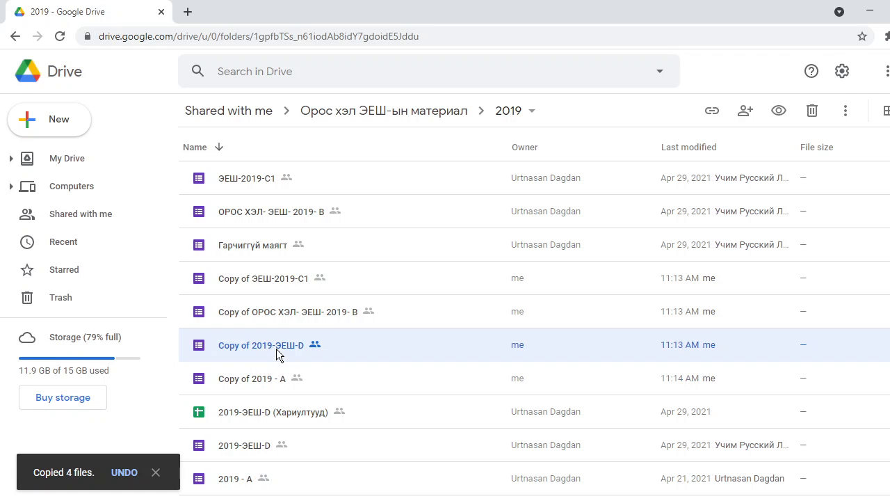
left_click(283, 308)
left_click(272, 287)
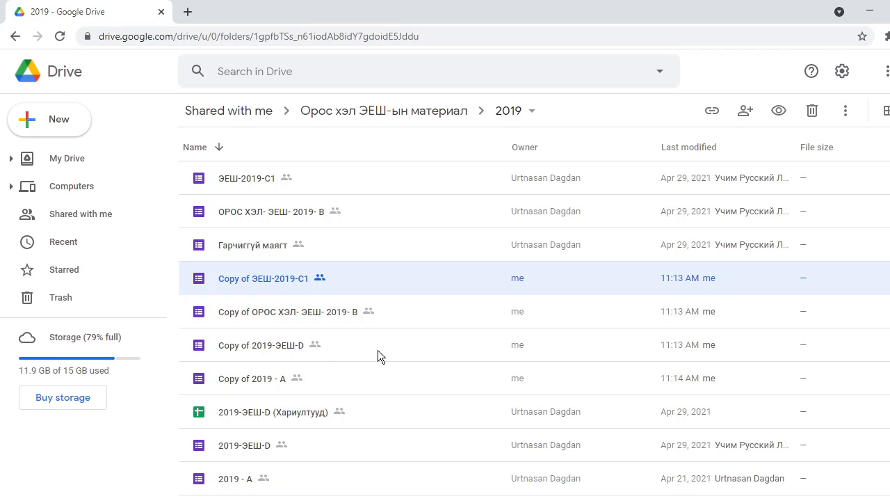
Move the four copied forms from the 2019 folder to the Орос хэл ЭЕШ folder in My Drive, accepting the access change.
left_click(251, 385)
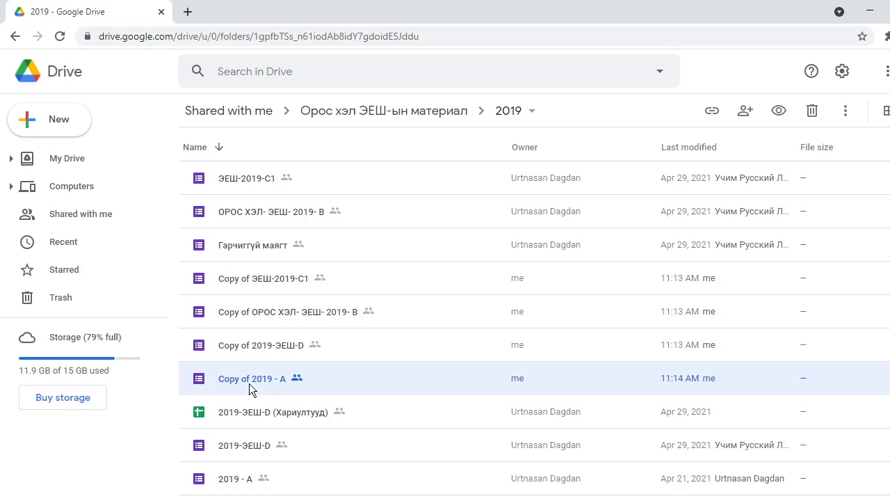
left_click(265, 346, "shift")
left_click(263, 310, "shift")
left_click(260, 282, "shift")
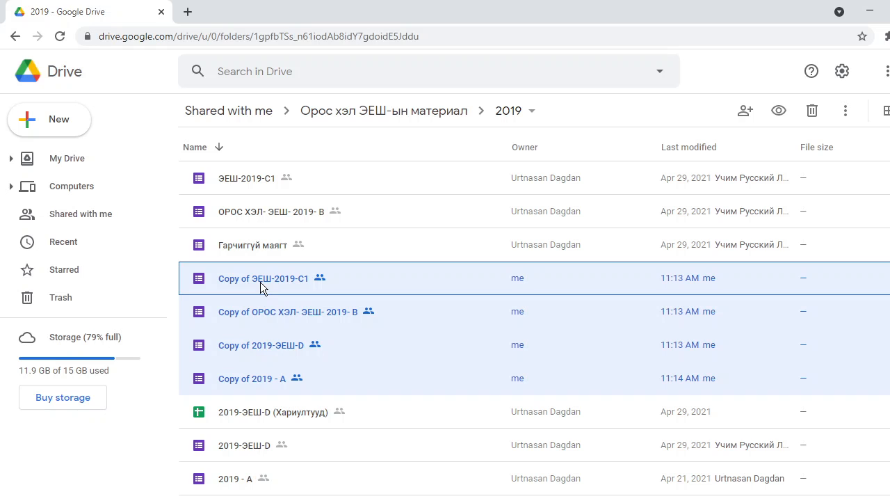
right_click(260, 281)
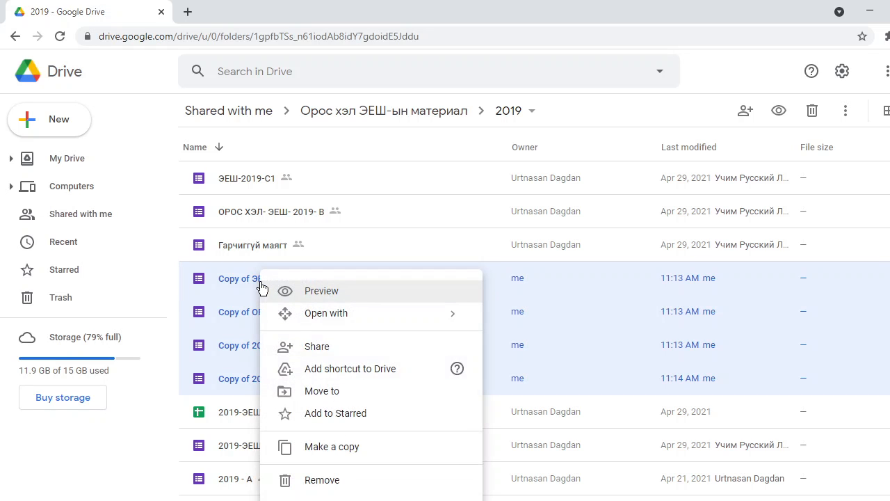
left_click(333, 392)
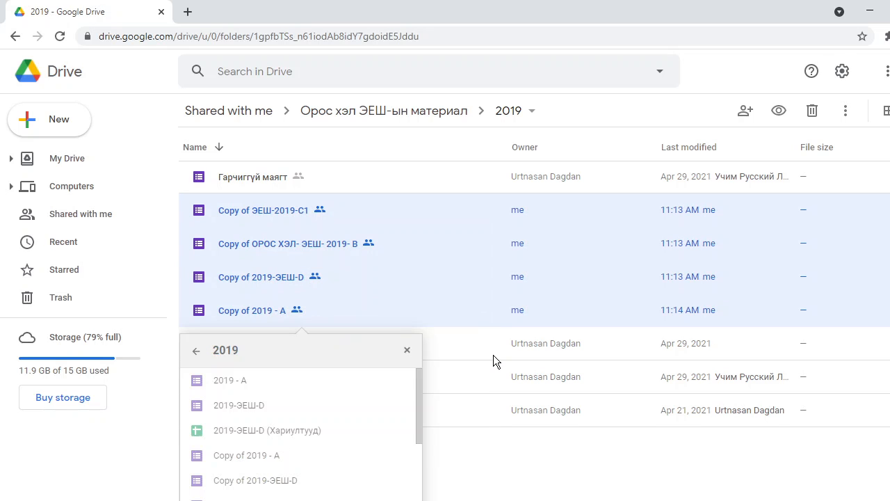
left_click(195, 352)
left_click(196, 352)
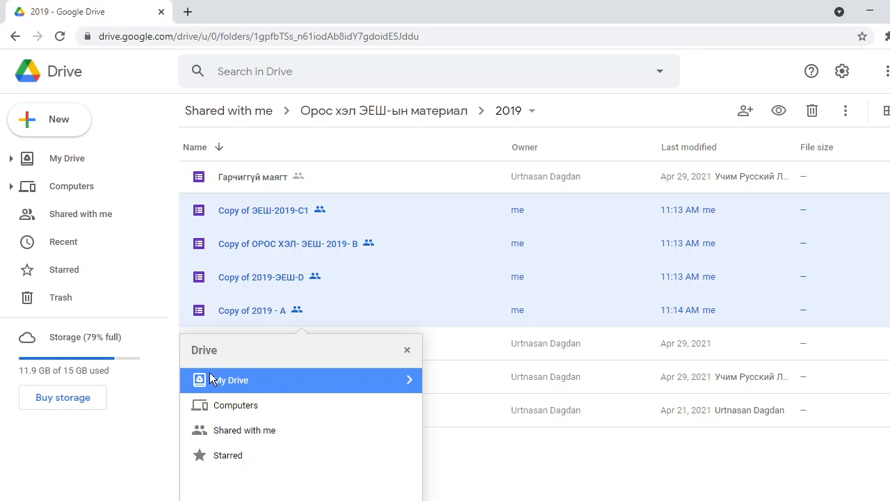
left_click(411, 383)
scroll(308, 425, "down", 3)
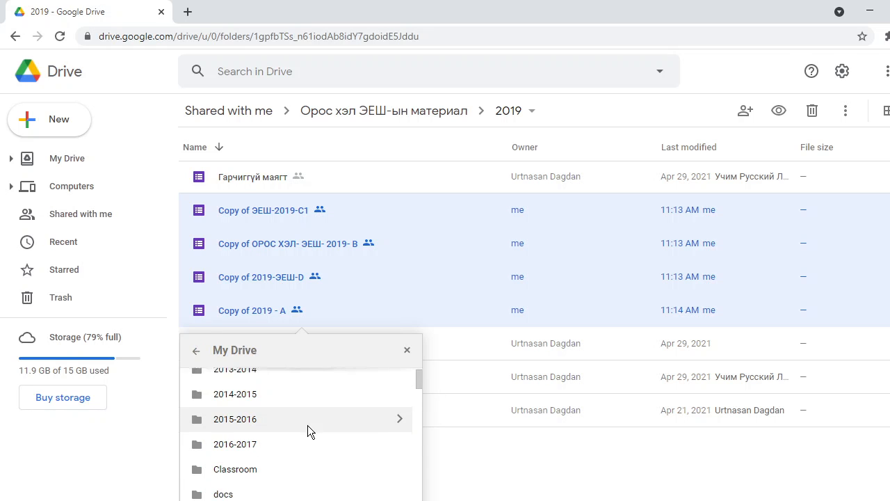
scroll(307, 425, "down", 5)
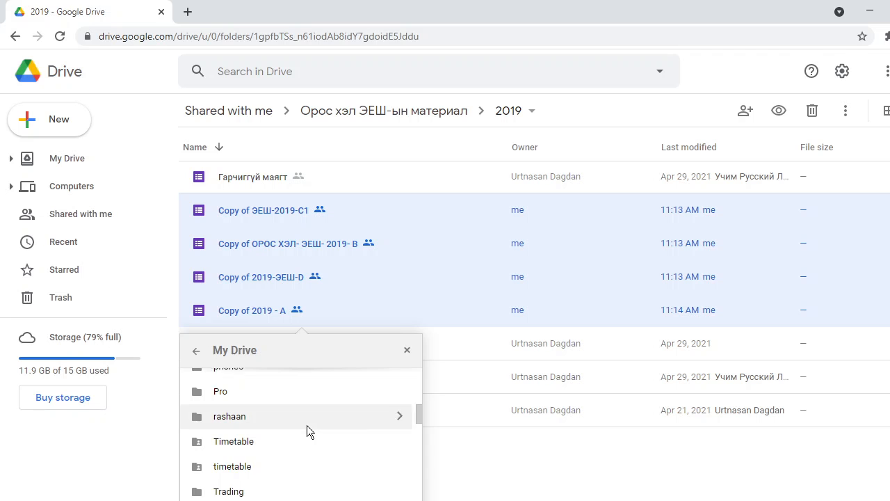
scroll(308, 425, "down", 2)
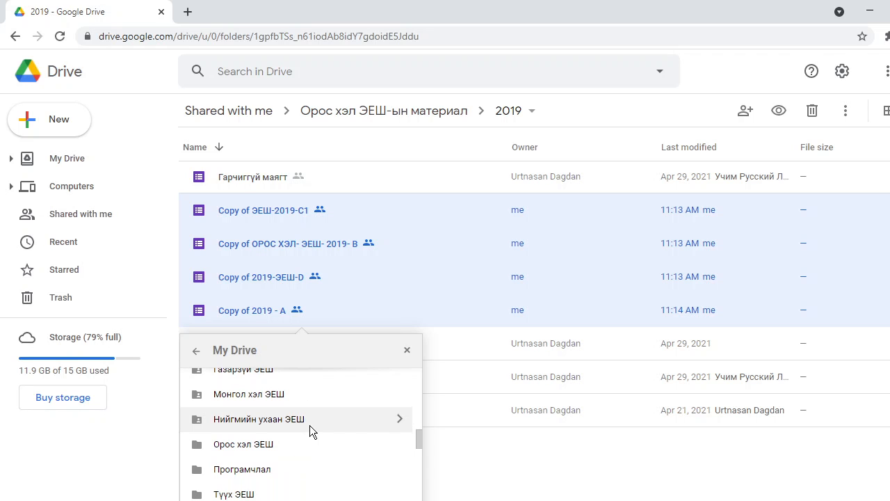
left_click(279, 446)
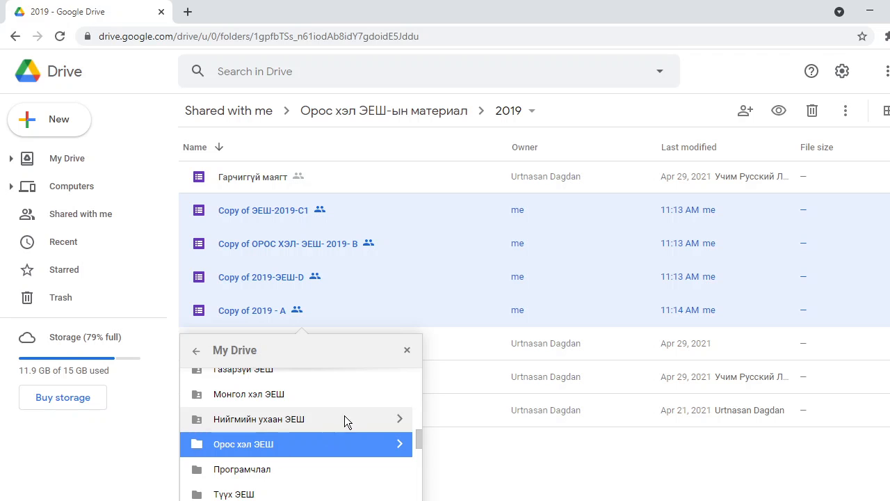
scroll(347, 418, "down", 2)
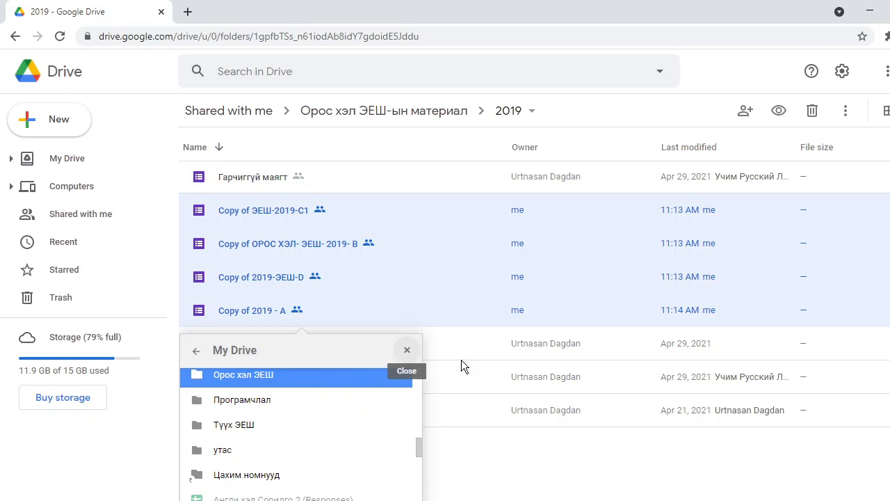
scroll(546, 366, "down", 1)
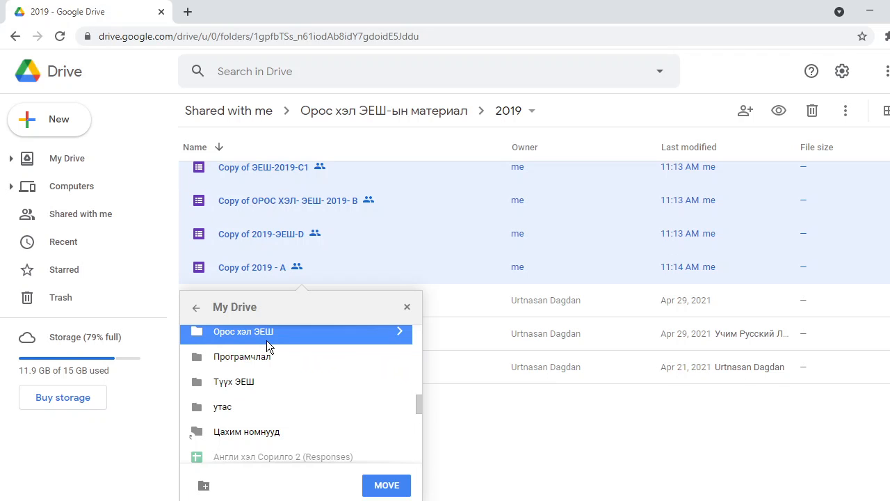
left_click(387, 487)
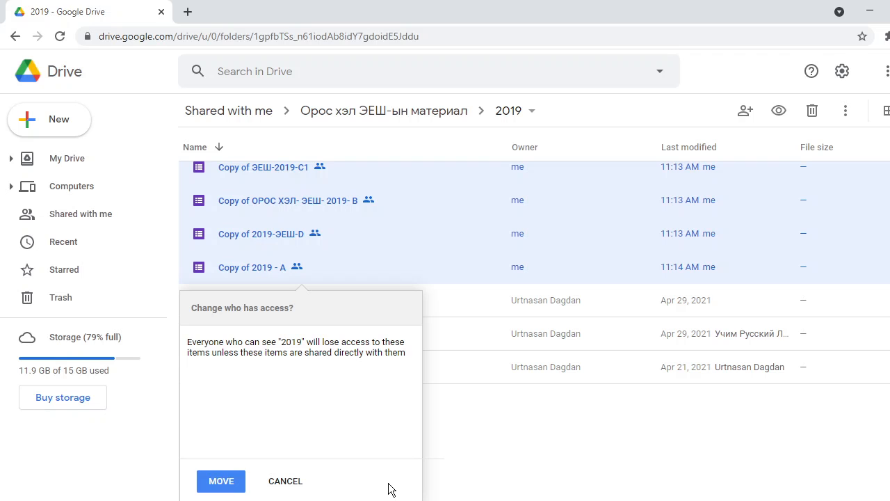
left_click(220, 481)
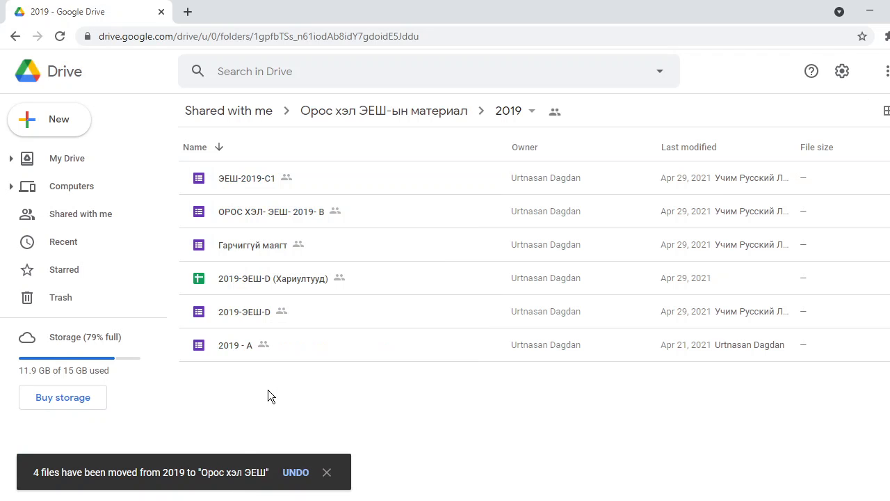
left_click(246, 312)
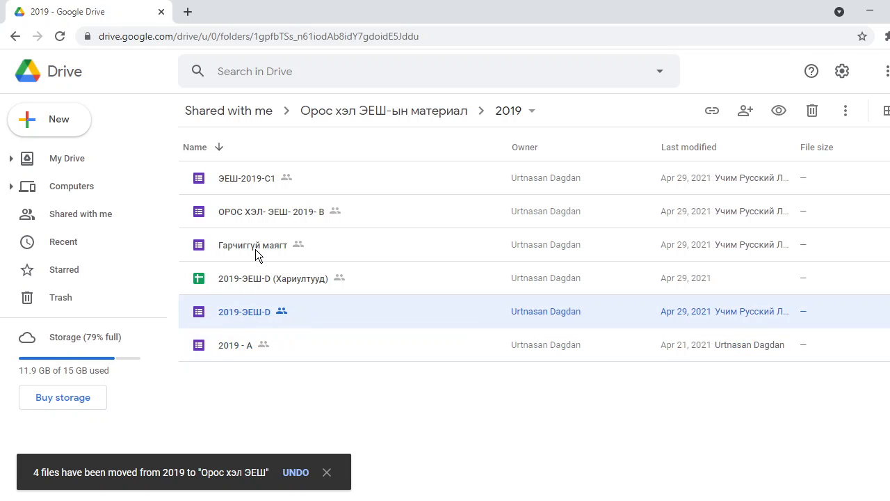
left_click(256, 249)
left_click(269, 212)
left_click(263, 187)
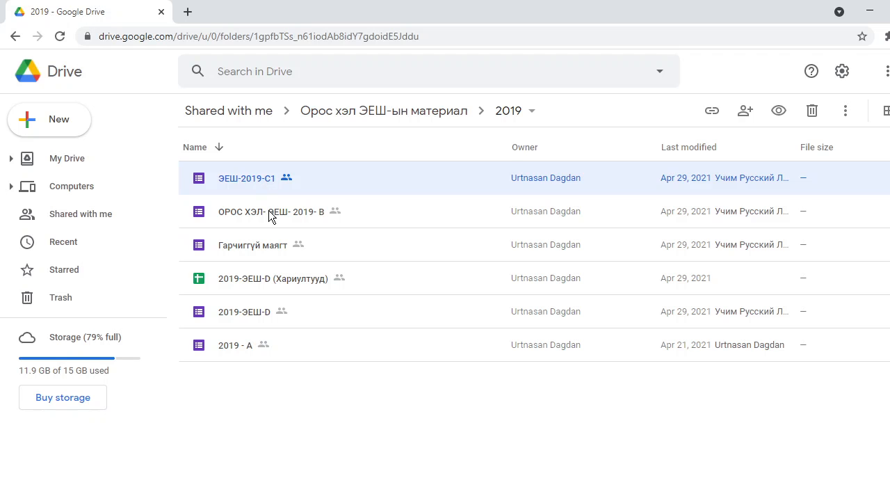
left_click(269, 211)
Open the Орос хэл ЭЕШ folder in My Drive.
left_click(82, 158)
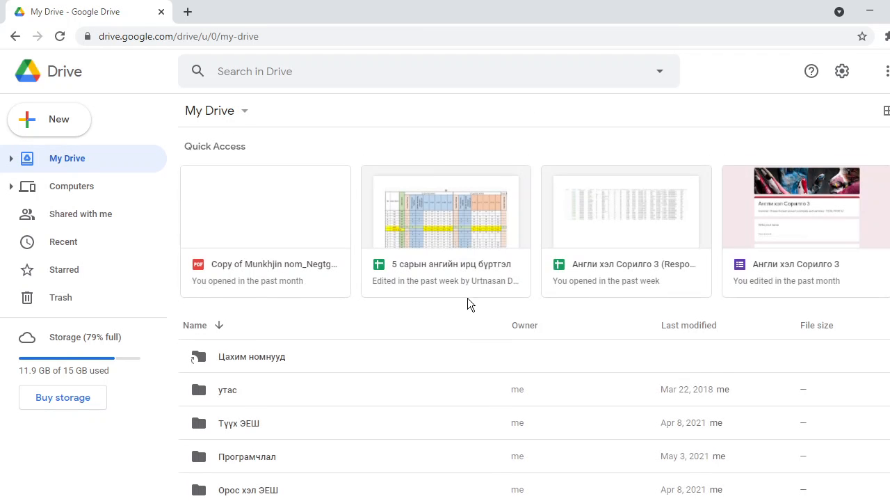
scroll(468, 303, "down", 7)
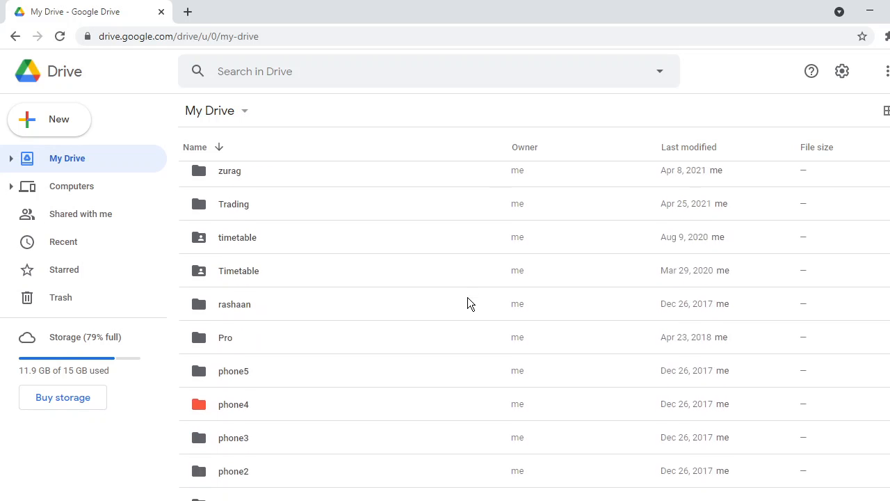
scroll(467, 297, "down", 5)
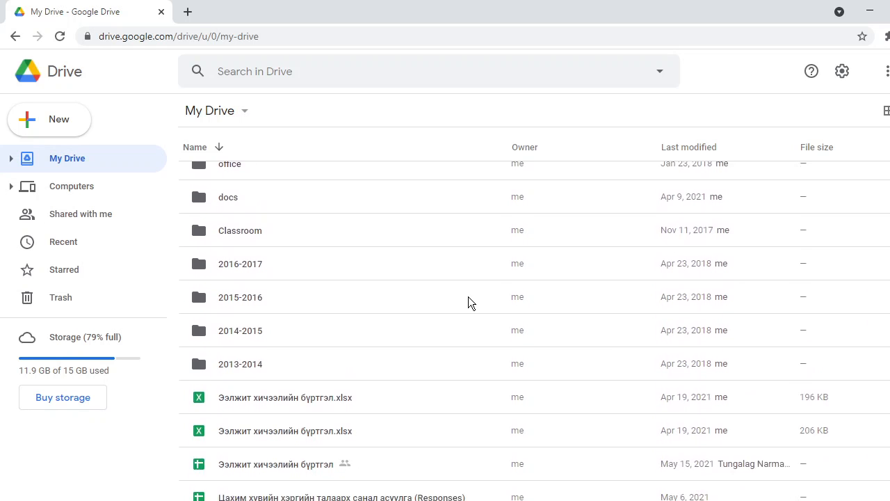
scroll(468, 299, "down", 2)
scroll(468, 299, "up", 7)
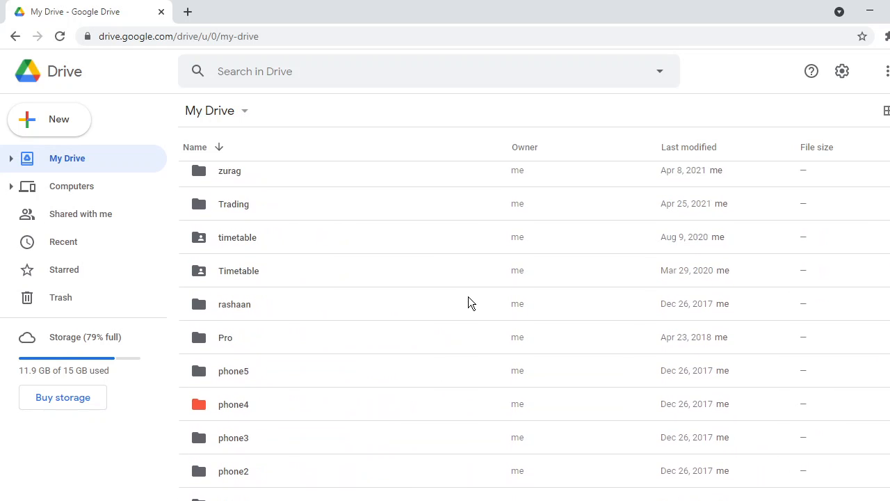
scroll(468, 304, "up", 3)
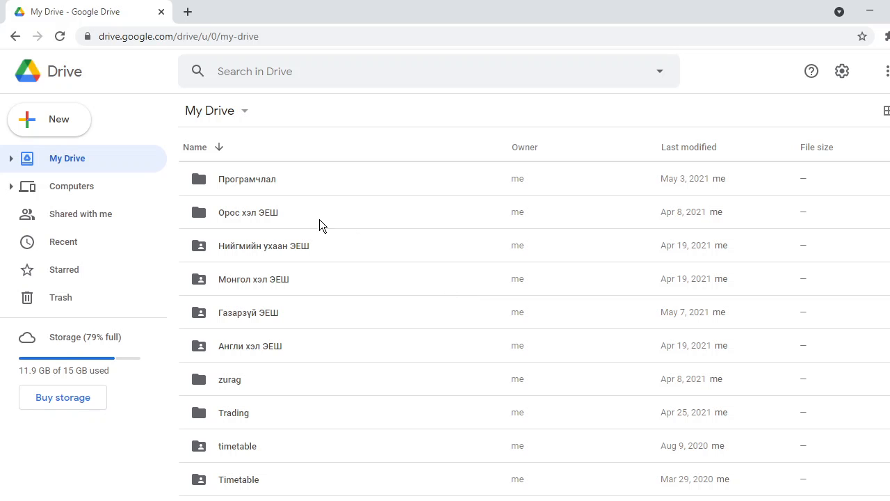
double_click(309, 217)
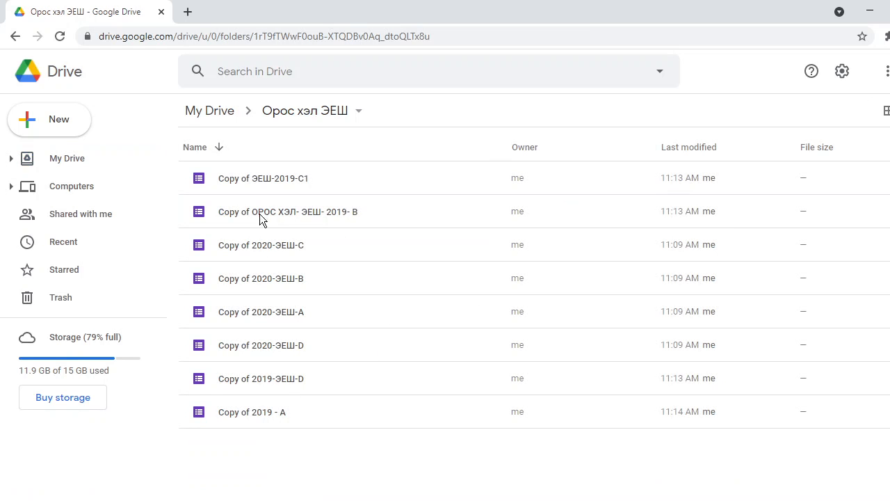
Rename the form Copy of ЭЕШ-2019-C1 as Орос хэл ЭЕШ 2019 С хувилбар and copy the new name for reuse.
left_click(253, 178)
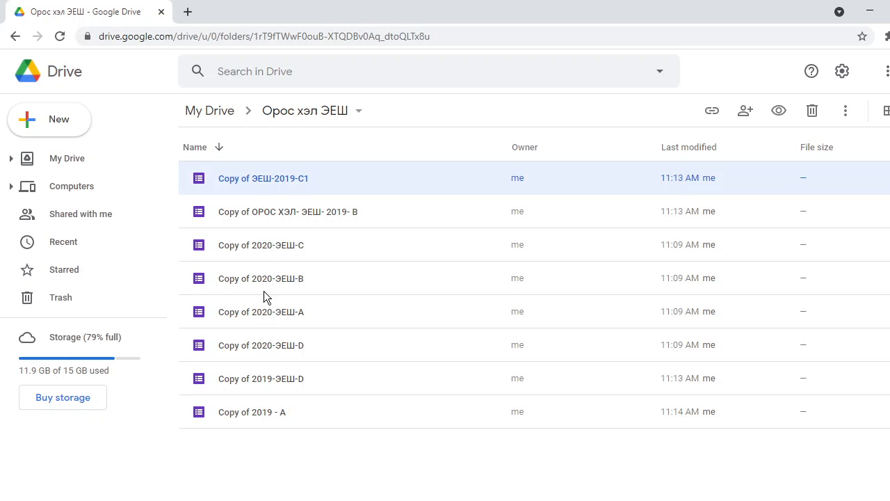
right_click(257, 179)
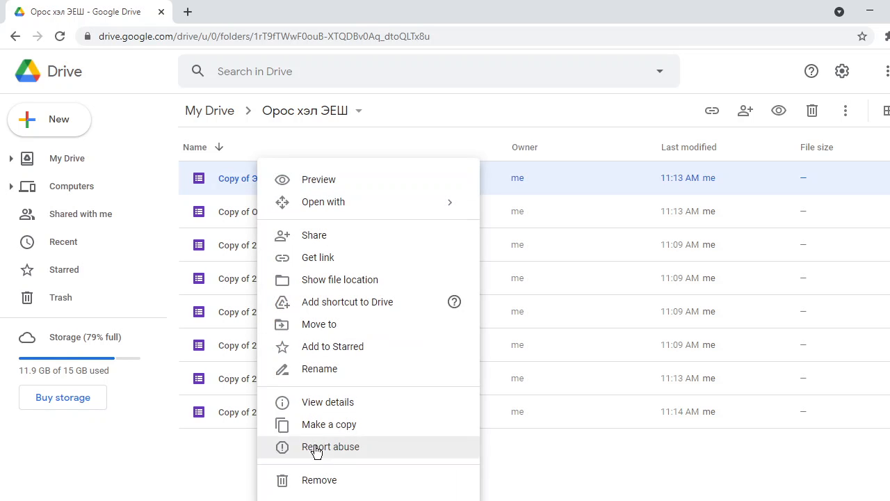
left_click(347, 370)
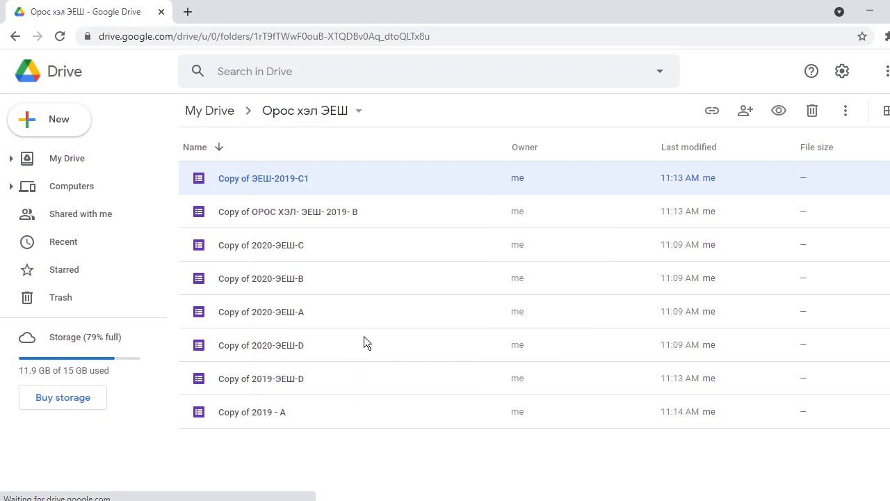
type("Оро")
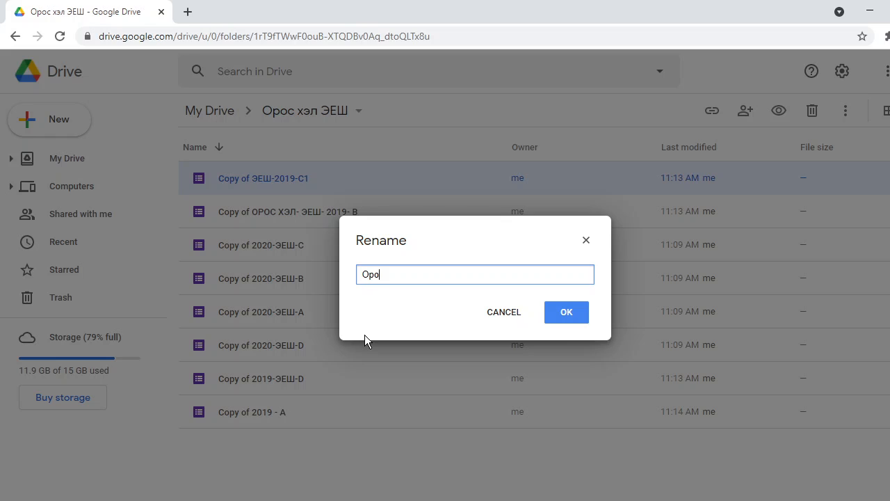
type("с хэл ЭЕШ 2019 С хуви")
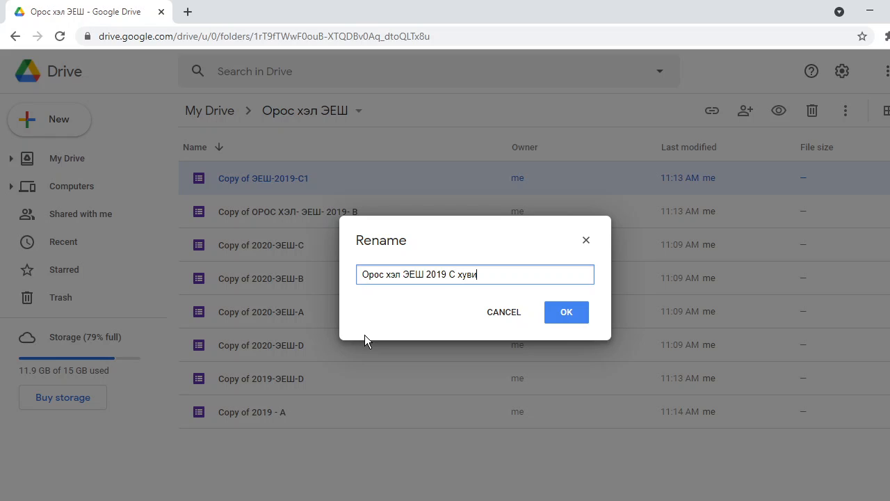
type("лбар")
left_click_drag(508, 279, 360, 275)
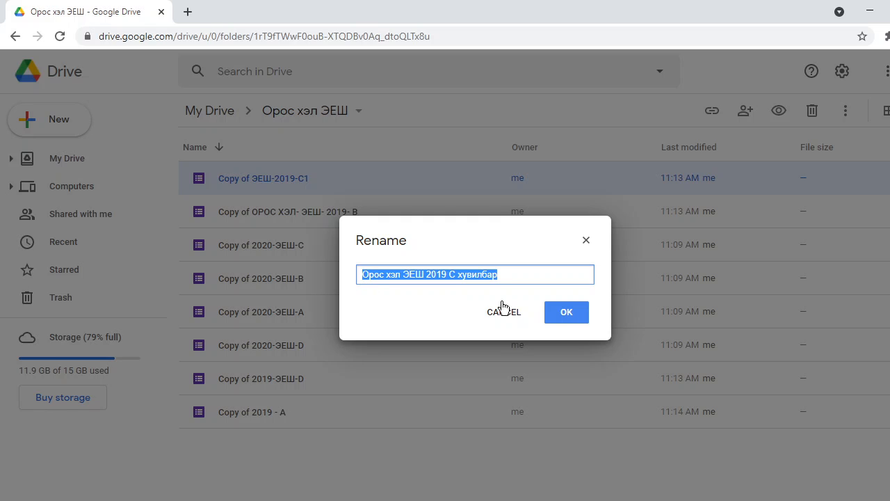
left_click(555, 314)
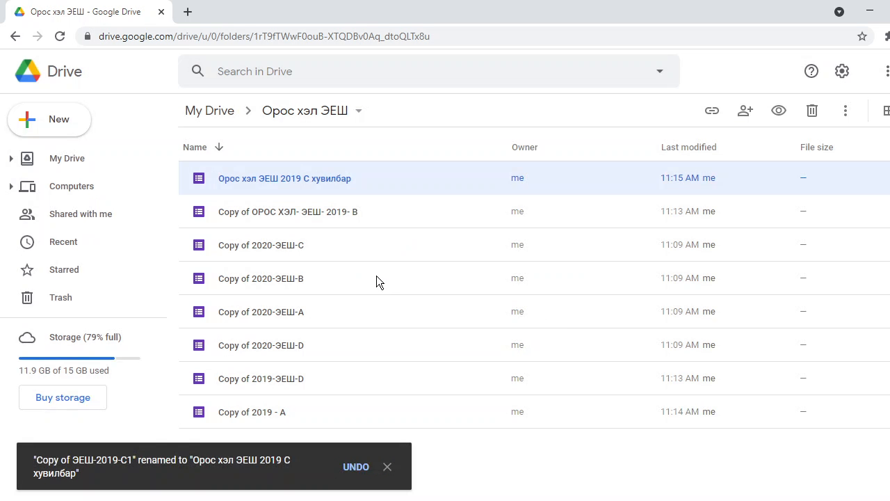
Rename Copy of ОРОС ХЭЛ- ЭЕШ- 2019- В as Орос хэл ЭЕШ 2019 В хувилбар, reusing the copied name.
left_click(304, 210)
right_click(303, 210)
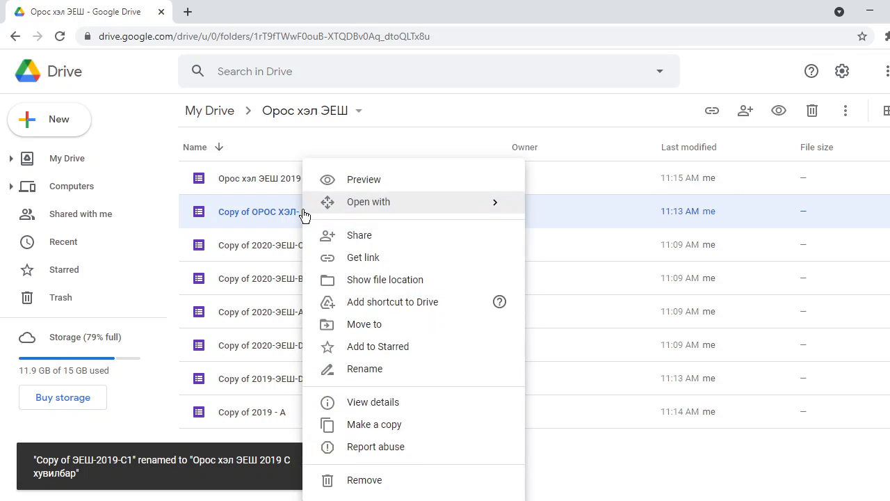
left_click(374, 371)
key("ctrl+v")
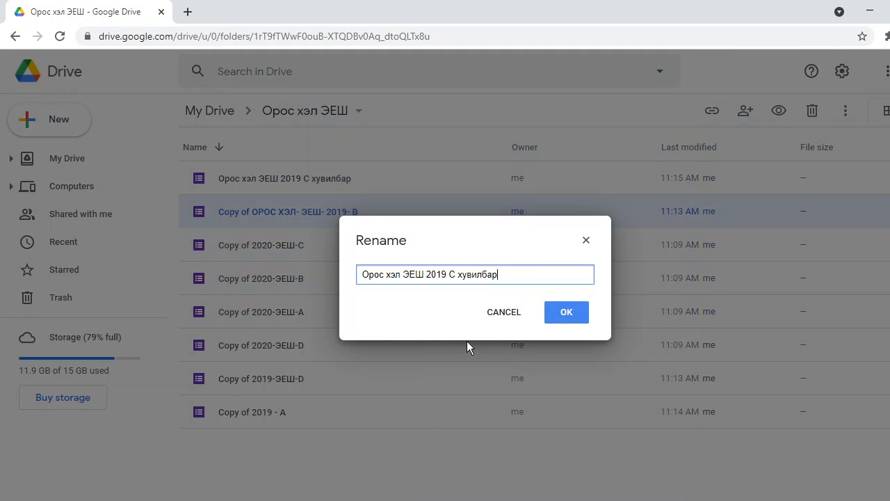
left_click_drag(456, 275, 452, 276)
type("В")
left_click(560, 315)
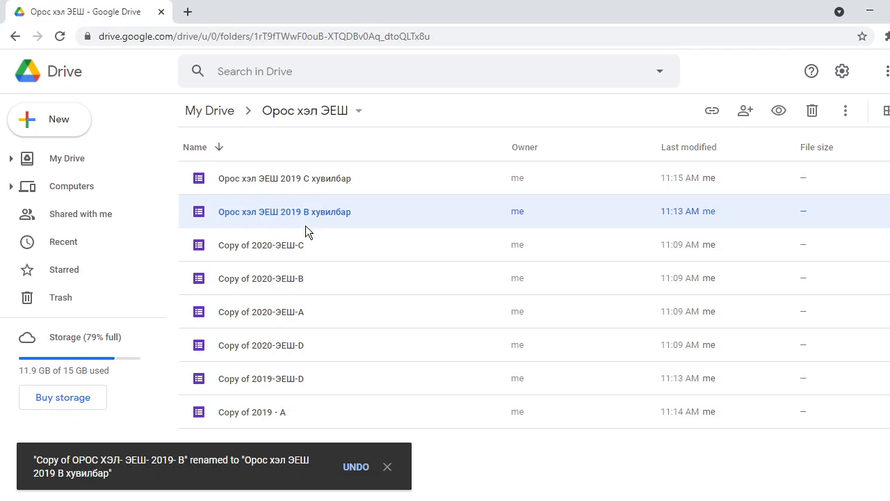
Rename Copy of 2019 - А as Орос хэл ЭЕШ 2019 А хувилбар, reusing the copied name.
left_click(311, 311)
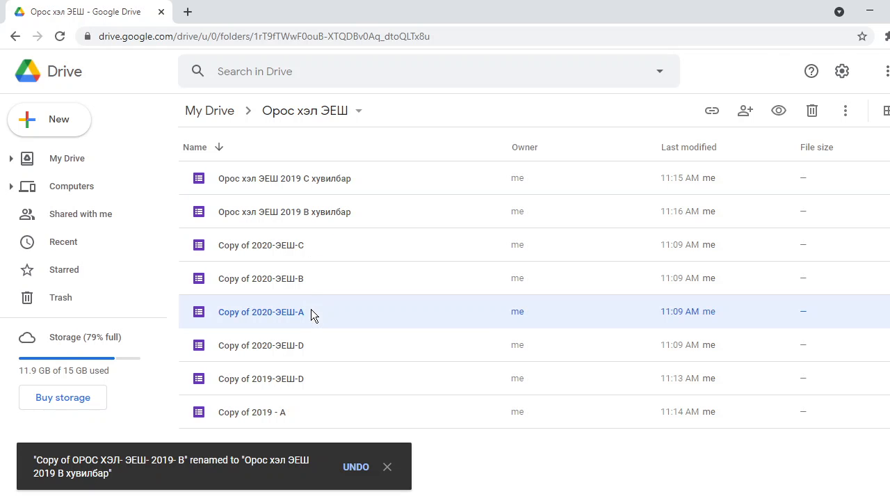
left_click(284, 412)
right_click(292, 413)
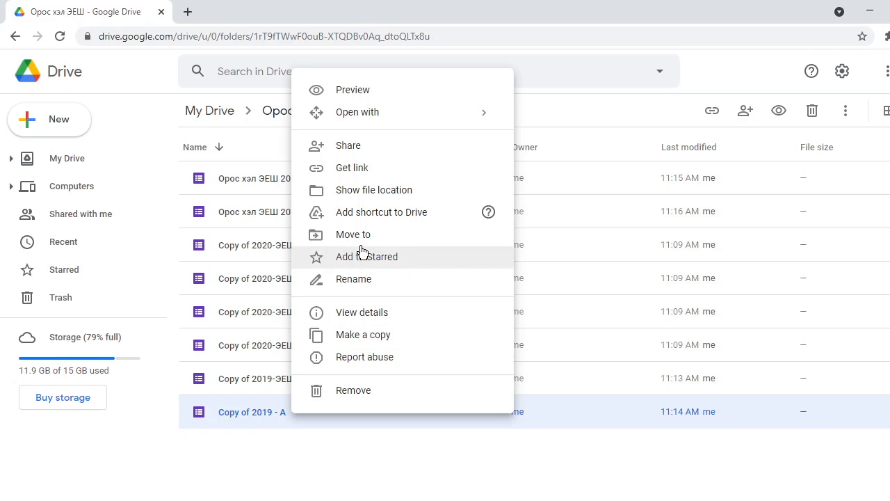
left_click(364, 279)
key("ctrl+v")
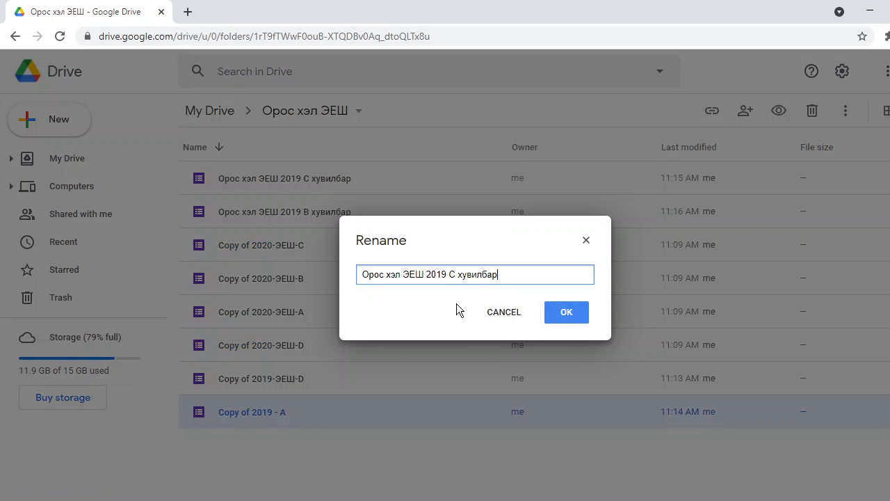
left_click(454, 275)
key("BackSpace")
type("А")
left_click(565, 313)
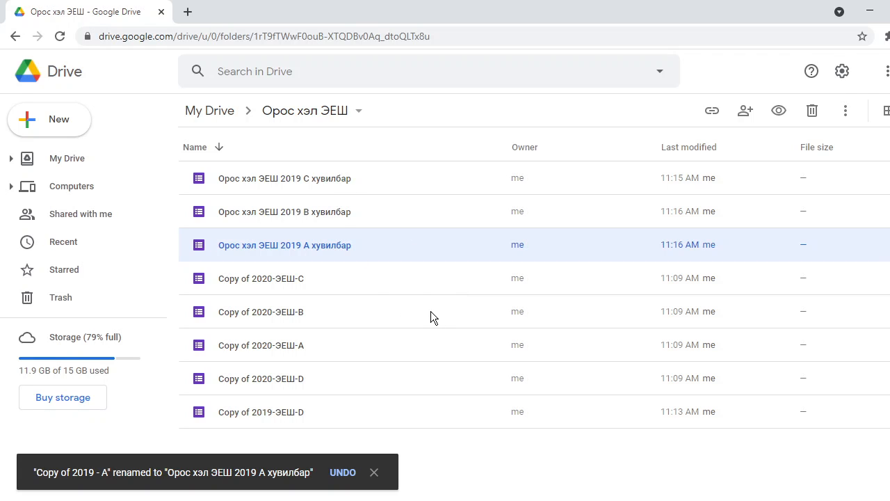
left_click(306, 285)
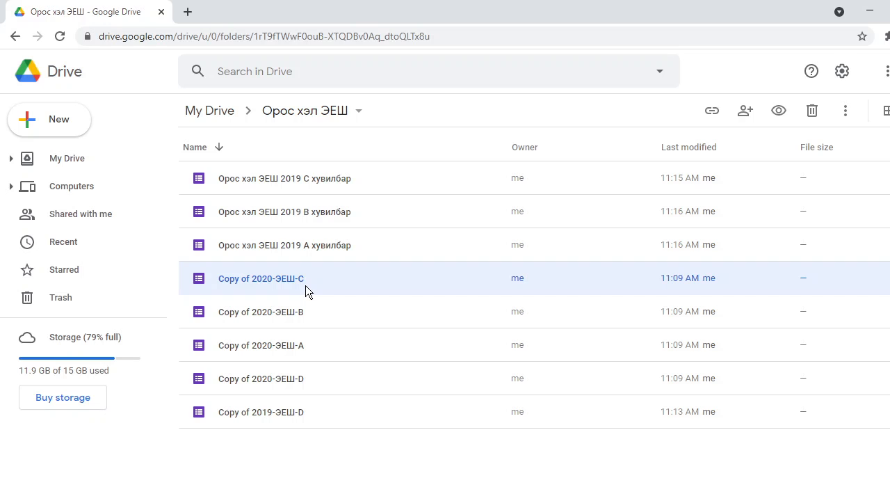
left_click(304, 314)
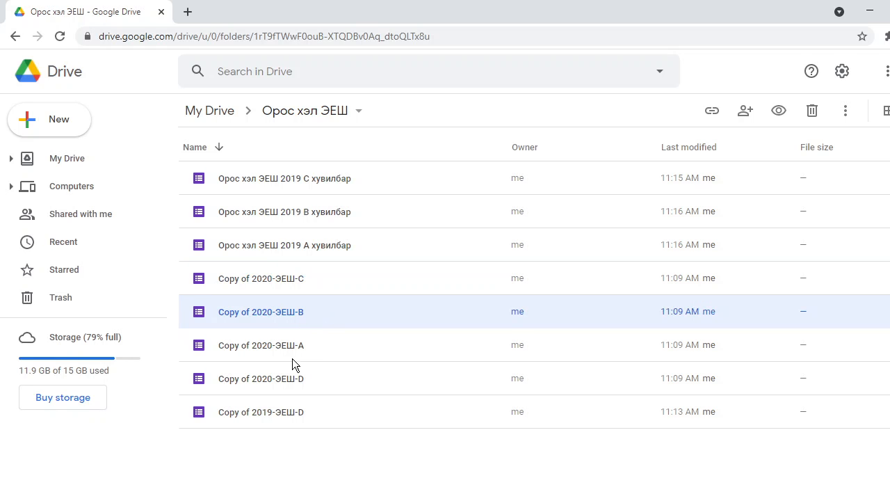
left_click(293, 353)
left_click(302, 383)
left_click(301, 406)
left_click(303, 384)
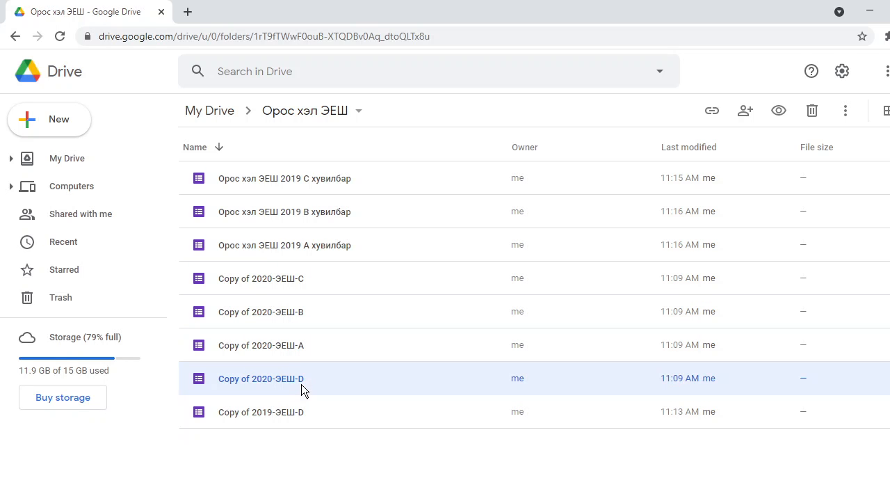
left_click(307, 354)
left_click(308, 320)
left_click(306, 283)
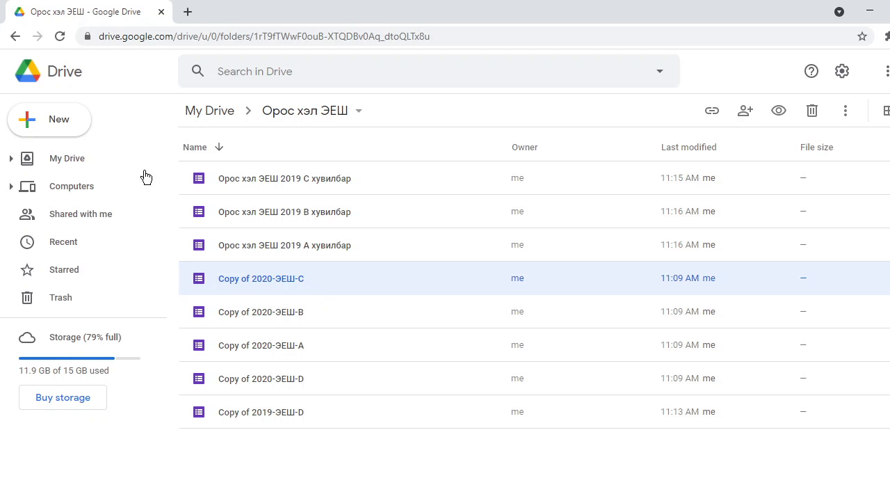
Create a folder named Нийгмийн ухаан in My Drive and open it.
left_click(88, 166)
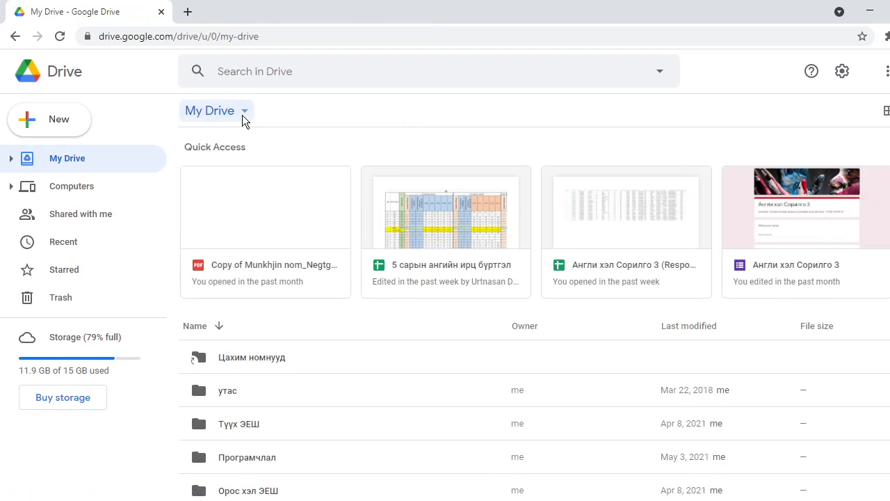
left_click(243, 113)
left_click(285, 149)
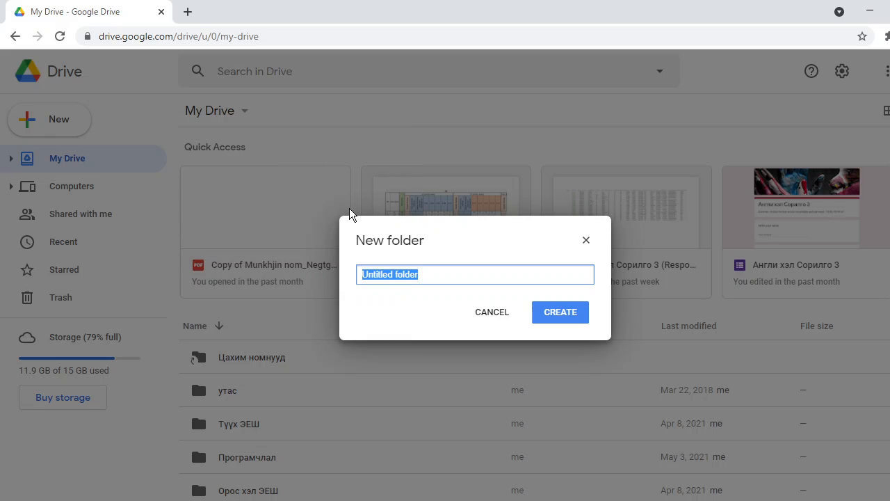
type("Уиал")
key("BackSpace")
key("BackSpace")
key("BackSpace")
key("BackSpace")
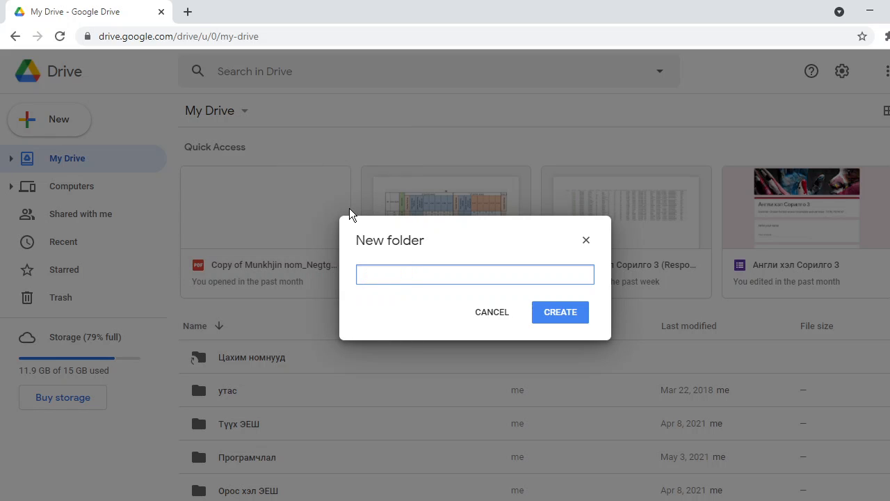
type("Нийгэми")
key("BackSpace")
key("BackSpace")
key("BackSpace")
type("мийн ухаан")
left_click(561, 320)
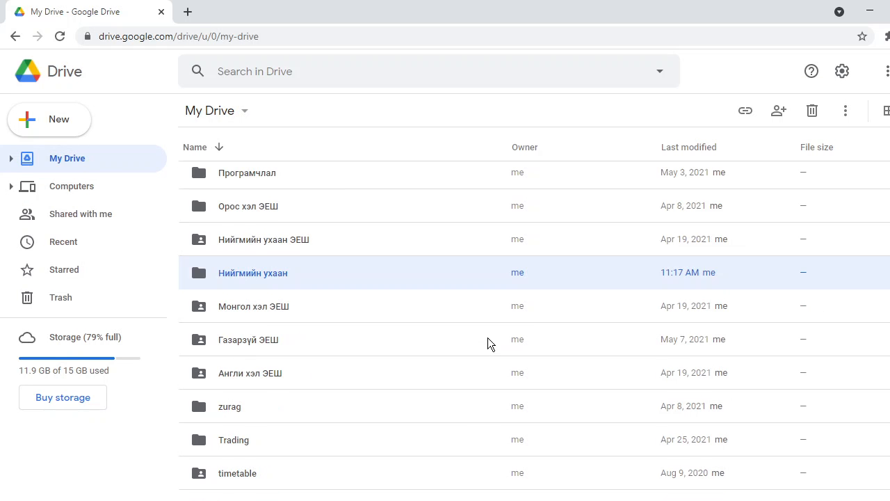
double_click(266, 276)
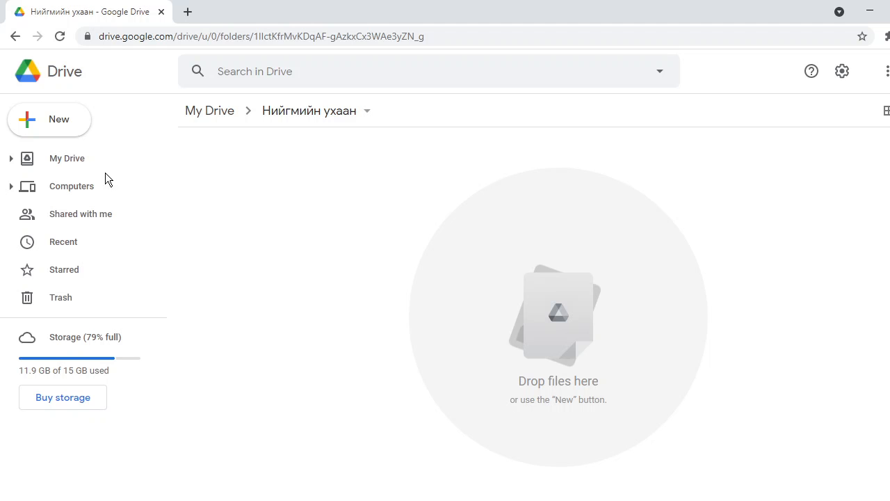
Return to My Drive and look through its subject folders, expanding the folder tree and collapsing it again.
left_click(79, 159)
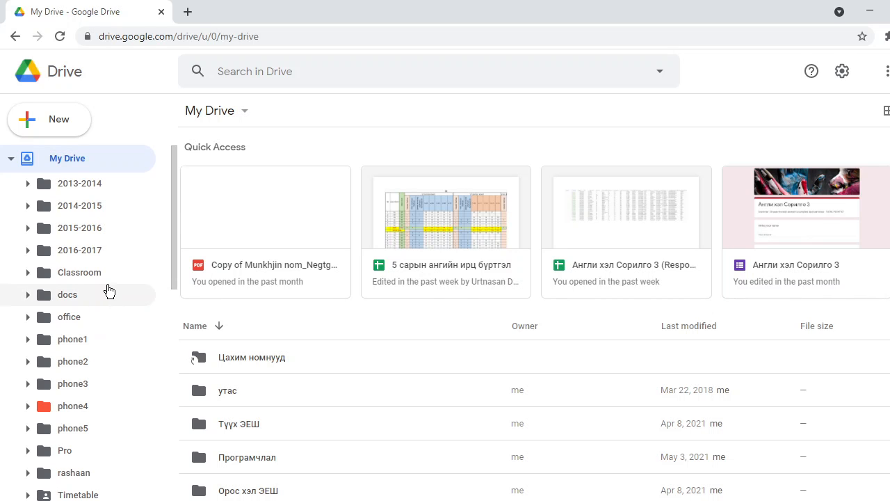
scroll(110, 290, "down", 5)
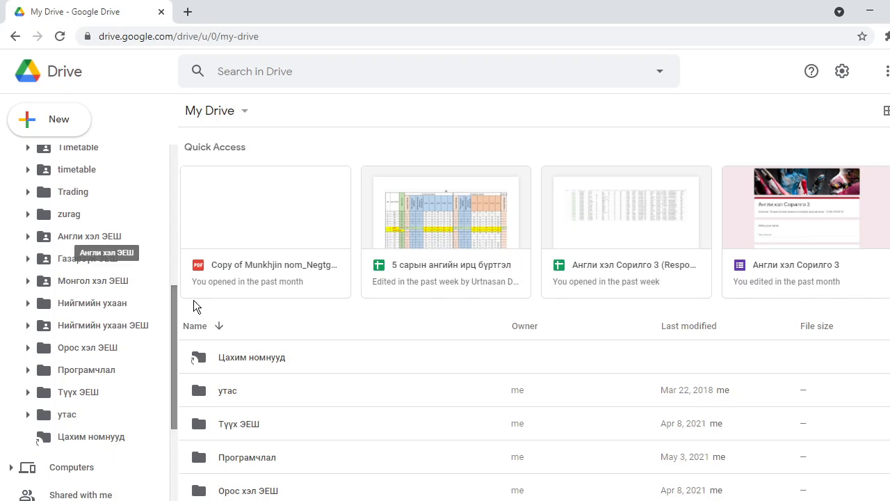
scroll(332, 385, "down", 4)
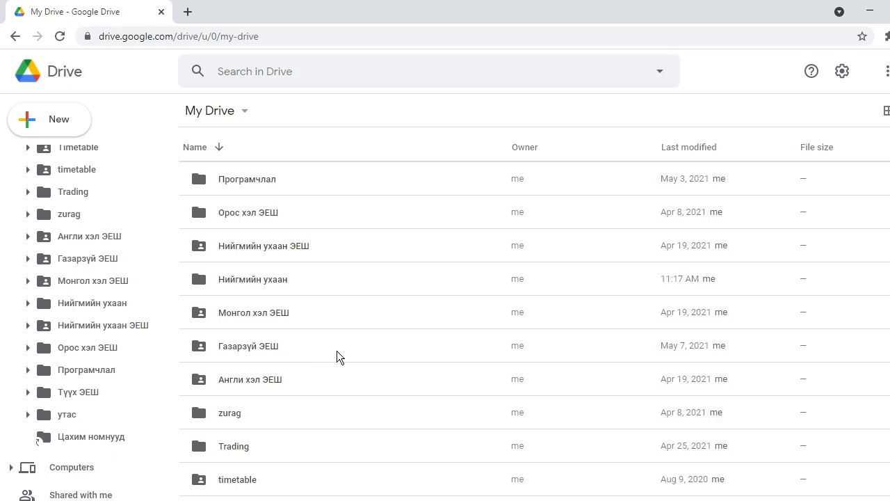
scroll(85, 304, "up", 5)
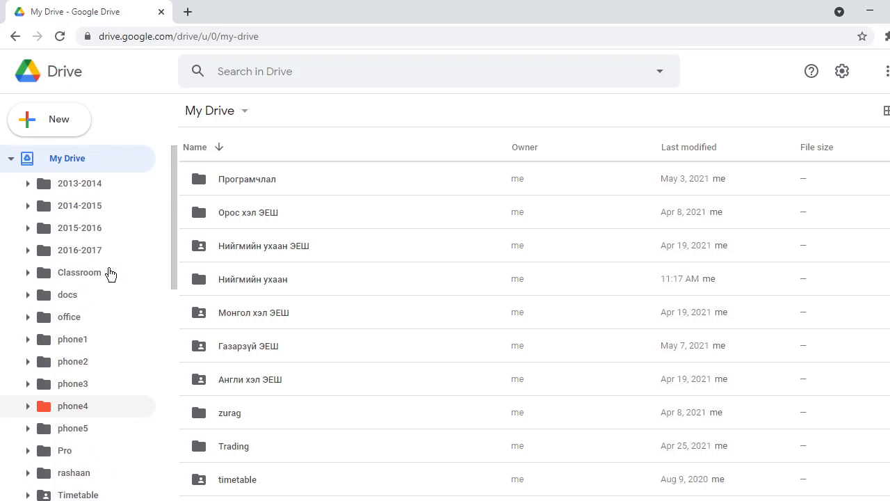
left_click(13, 160)
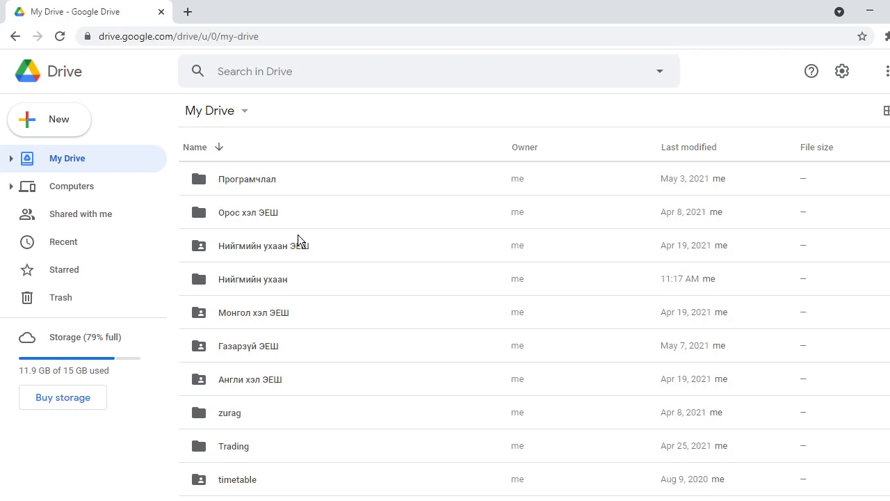
left_click(262, 214)
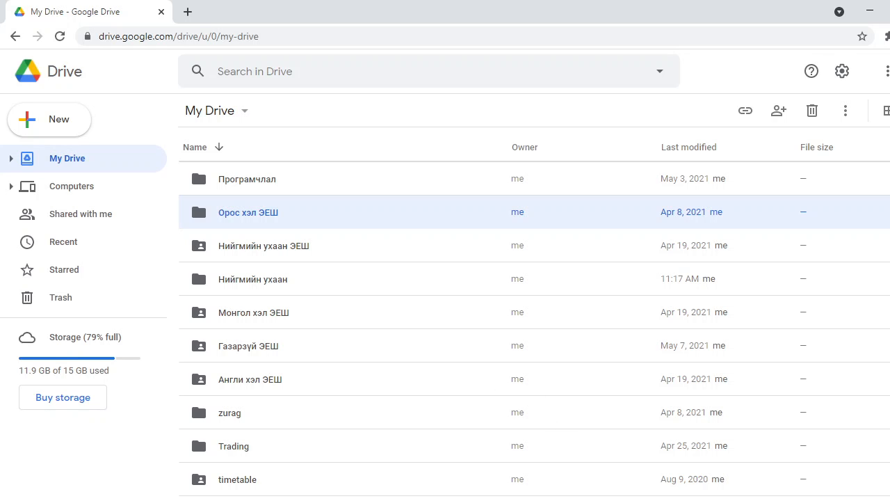
left_click(565, 500)
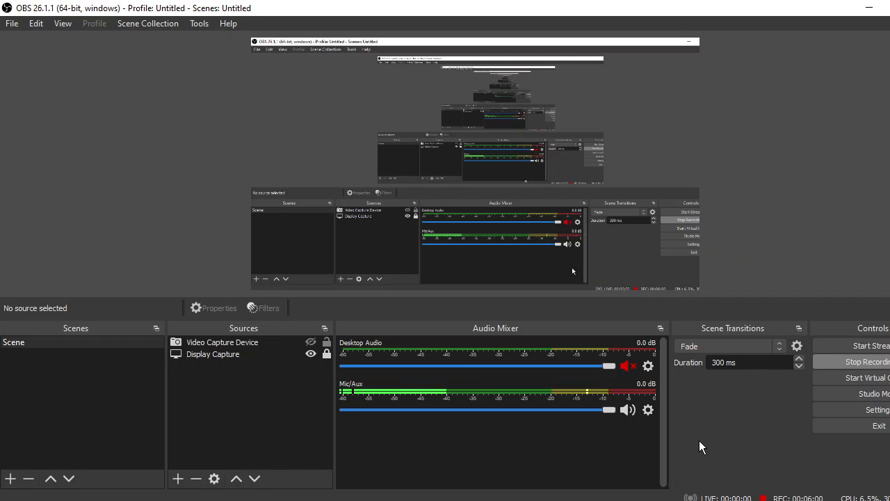